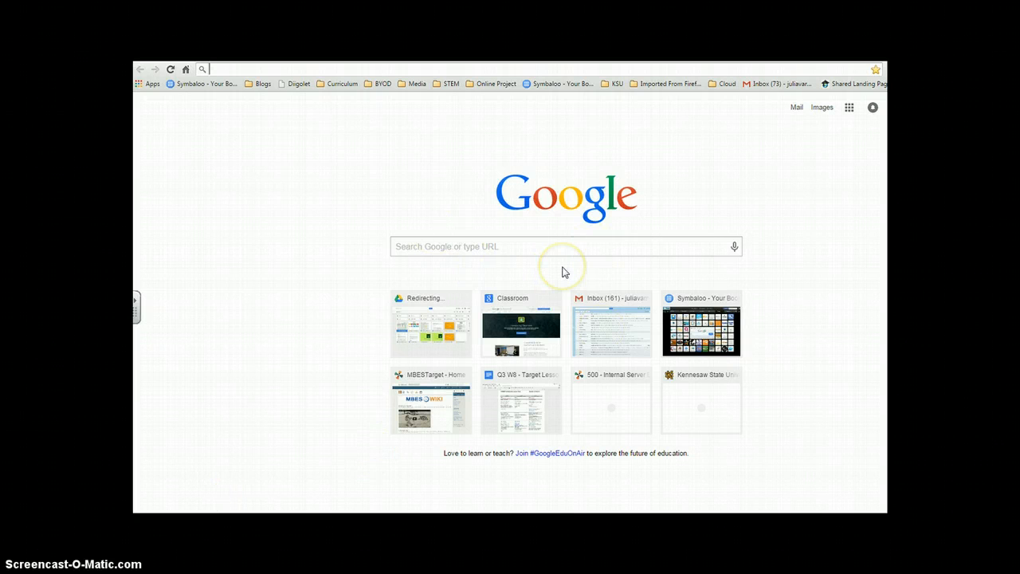
Step: Go to classroom.google.com, continue into Classroom, and switch to the already open Thursday 3rd Grade class page
click(225, 69)
text(classroo)
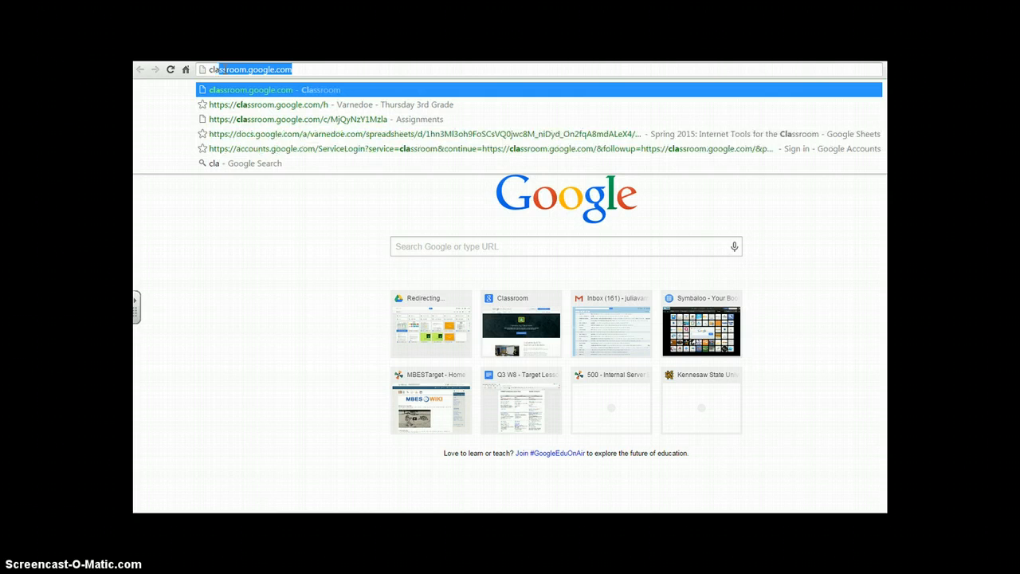
text(m.go)
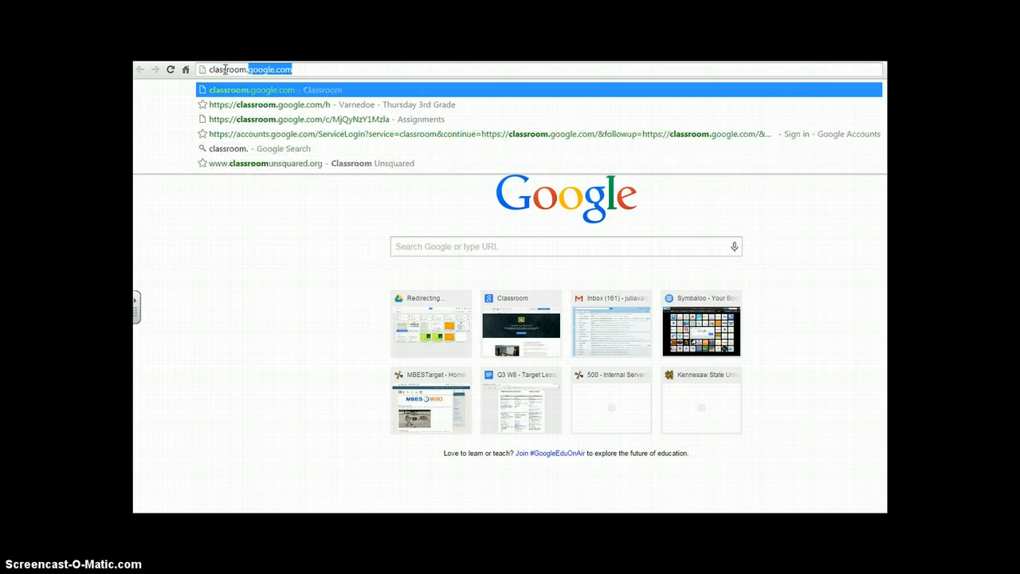
text(ogle)
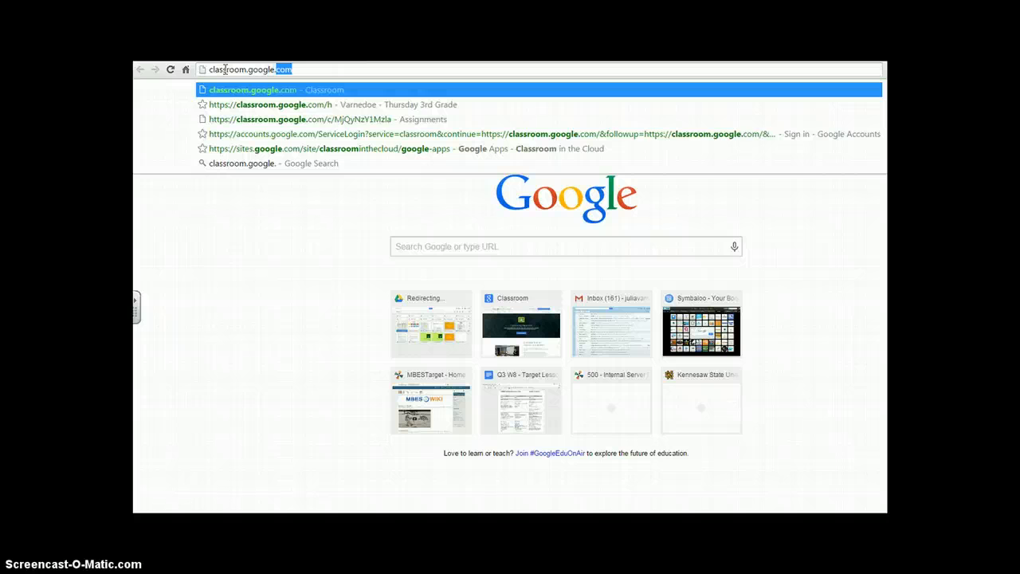
text(.com)
key(Return)
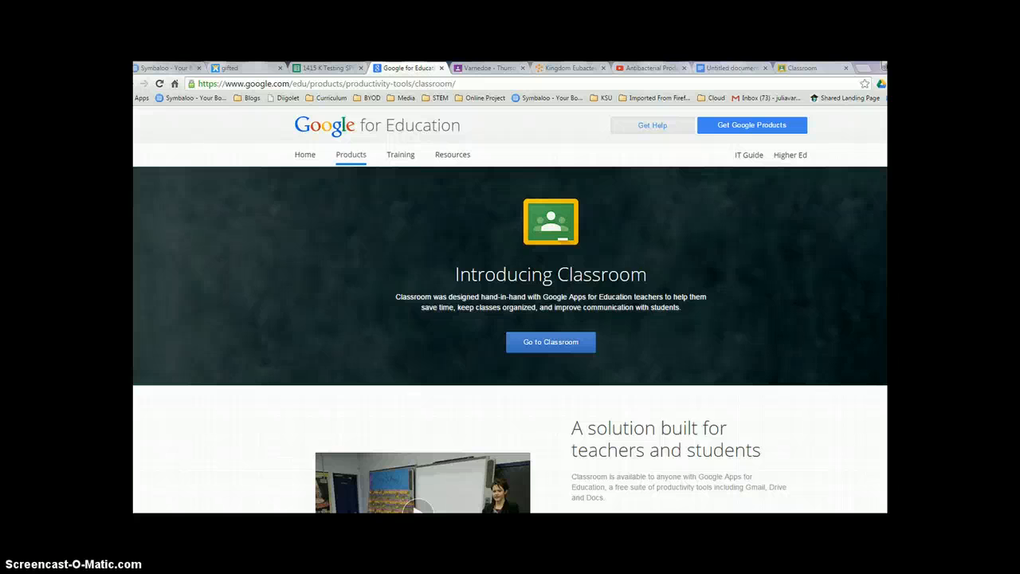
click(551, 342)
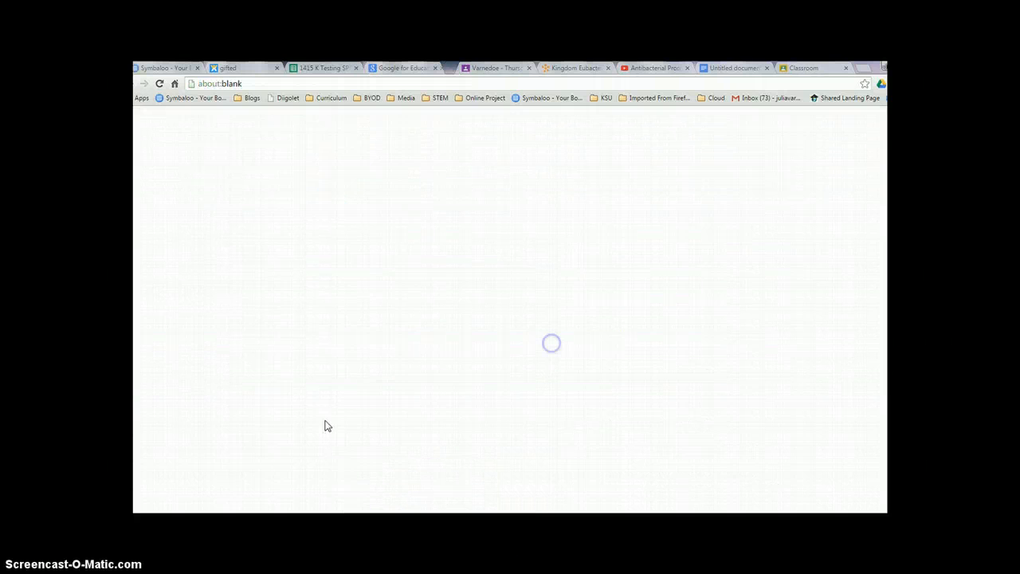
key(ctrl+Tab)
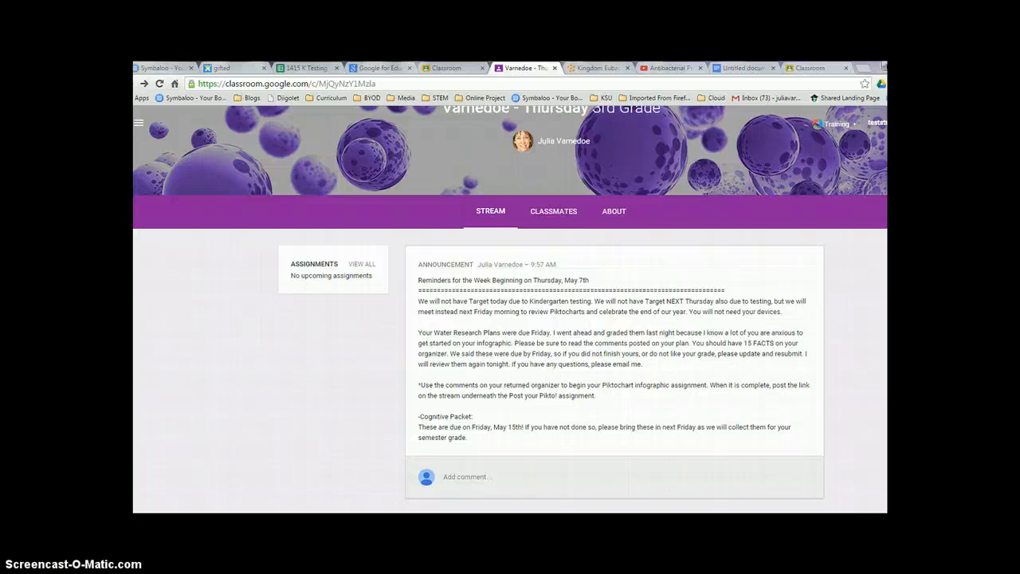
Step: Load mbestarget.wix.com/gifted in a new tab and launch Google Classroom from its Target Links page
key(ctrl+t)
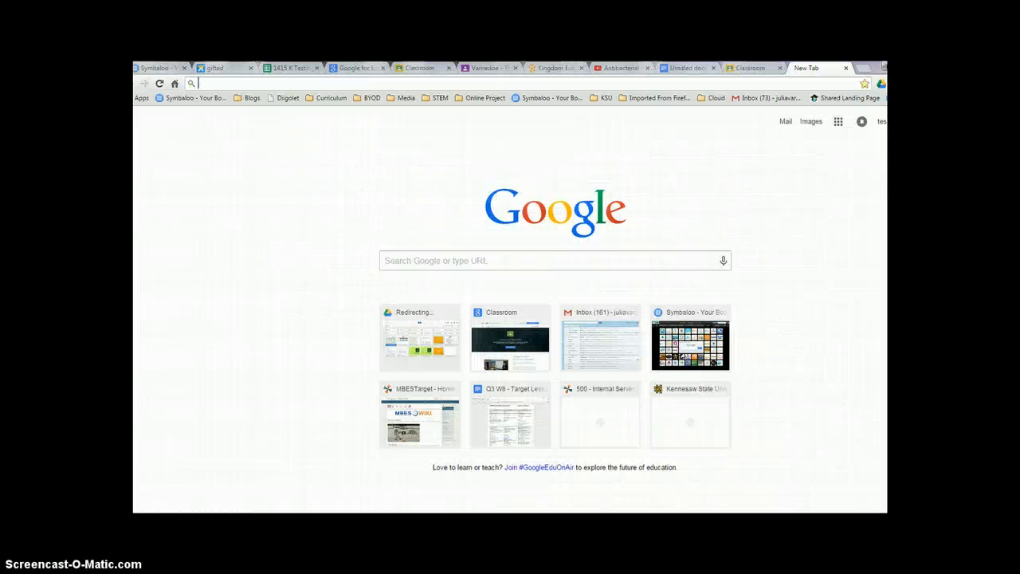
click(205, 84)
text(mbes)
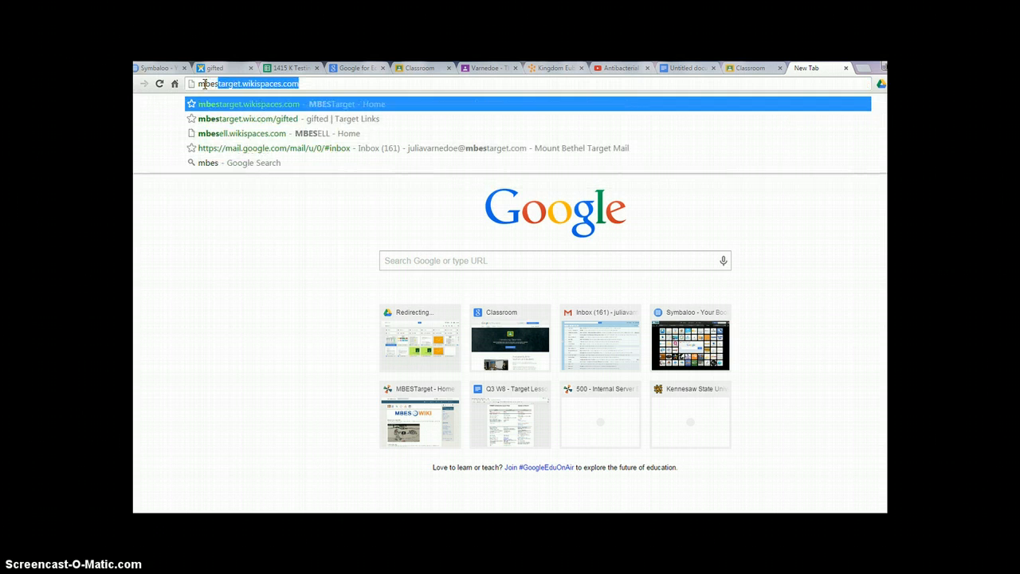
text(target)
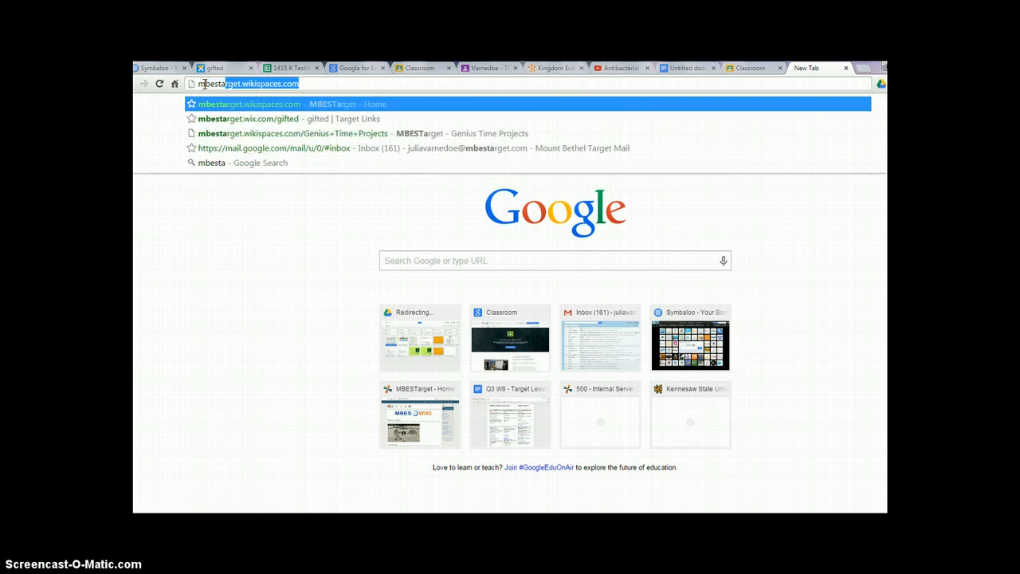
text(.wix)
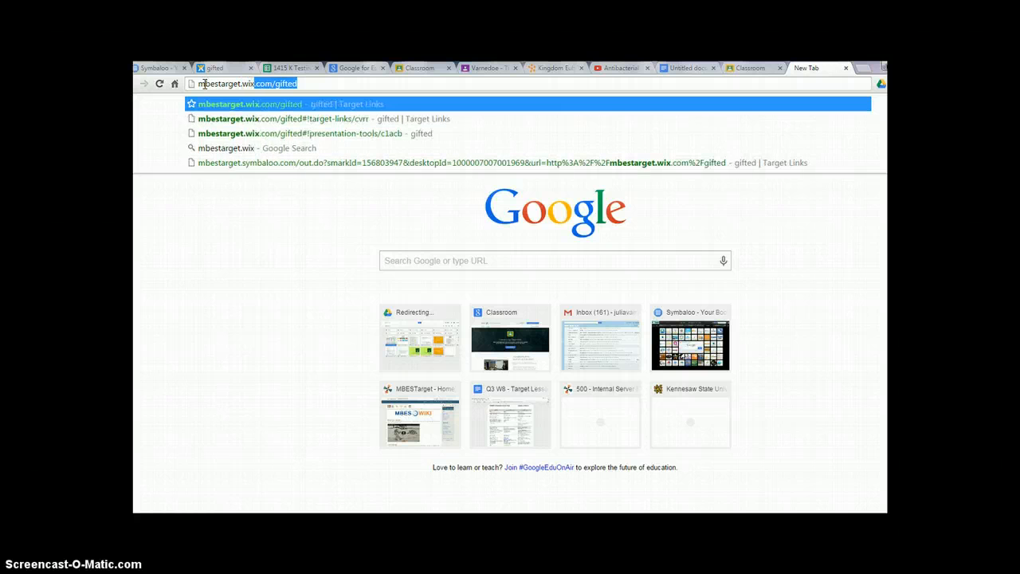
click(327, 85)
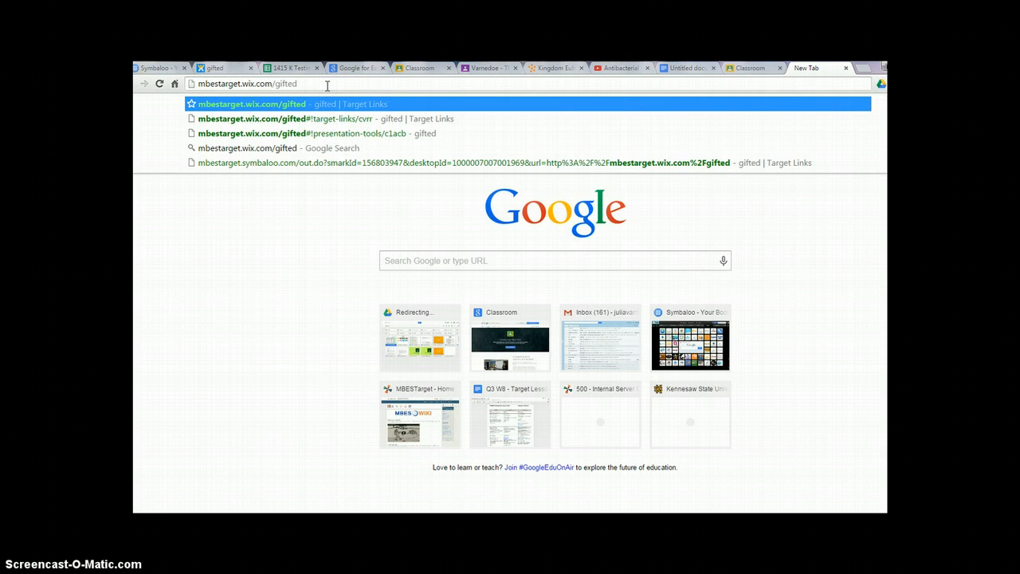
key(Return)
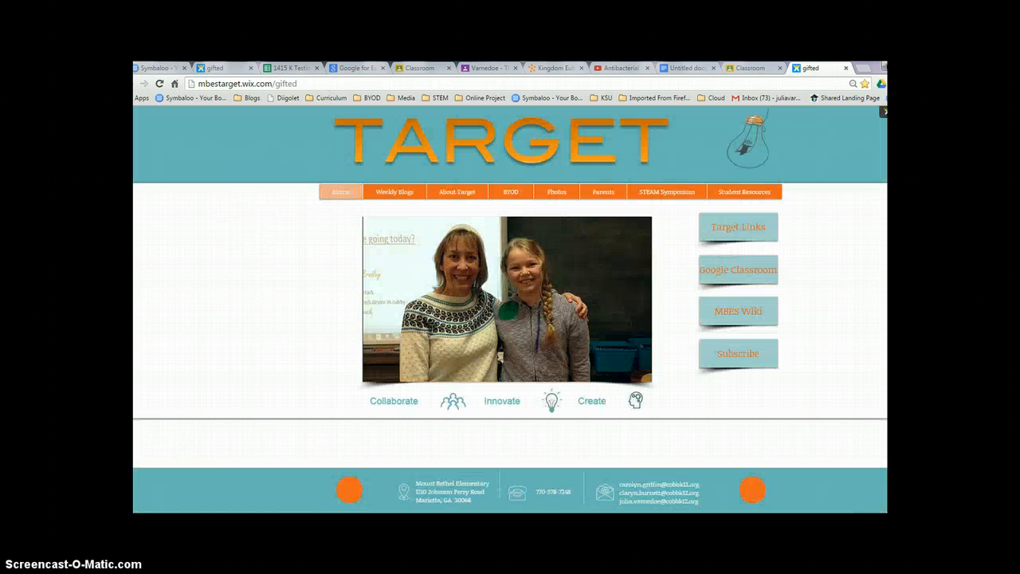
click(746, 233)
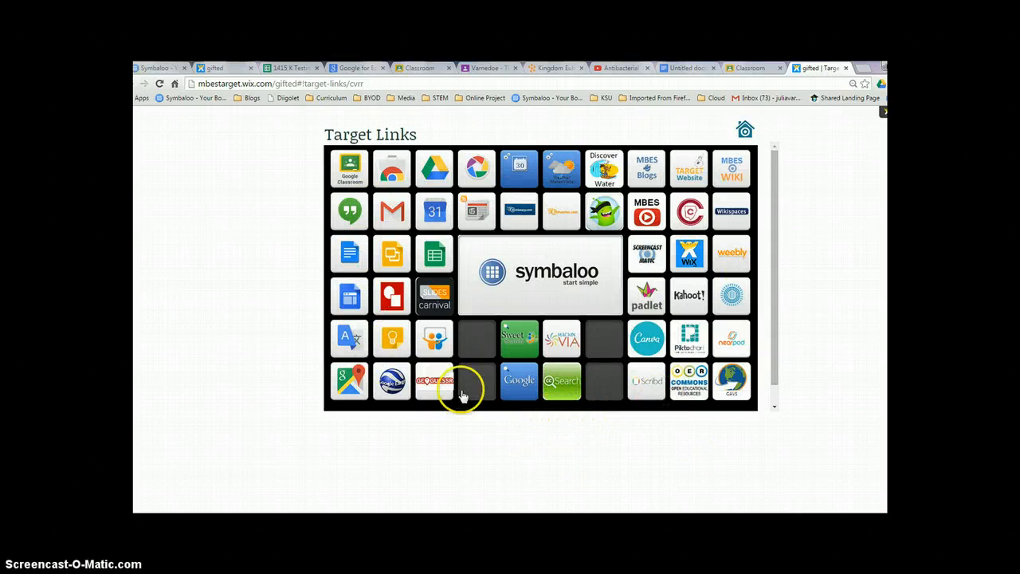
click(354, 170)
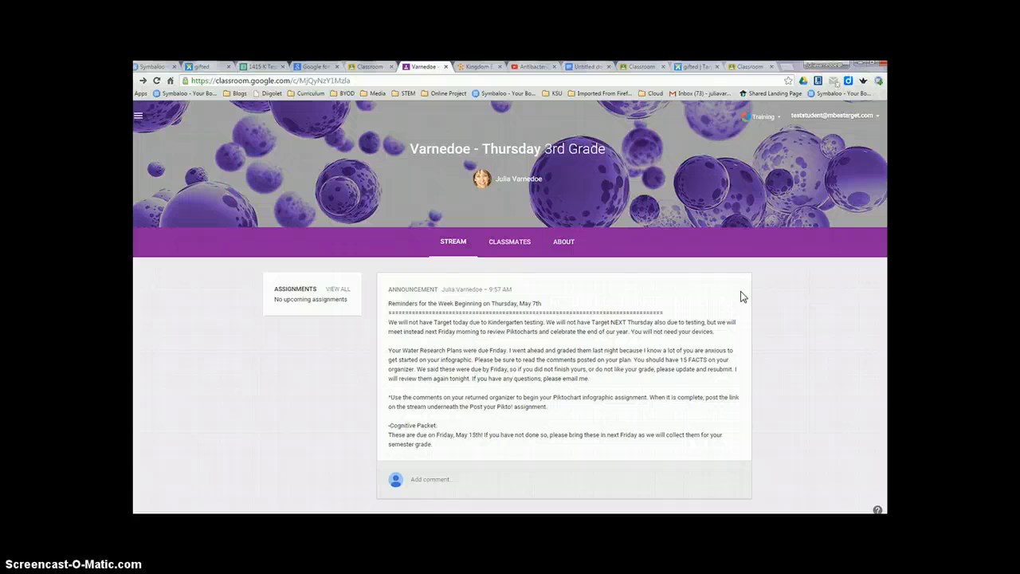
Step: Examine the weekly reminders announcement and the Post your Pikto! assignment in the Thursday 3rd Grade class stream
scroll(741, 297, down, 2)
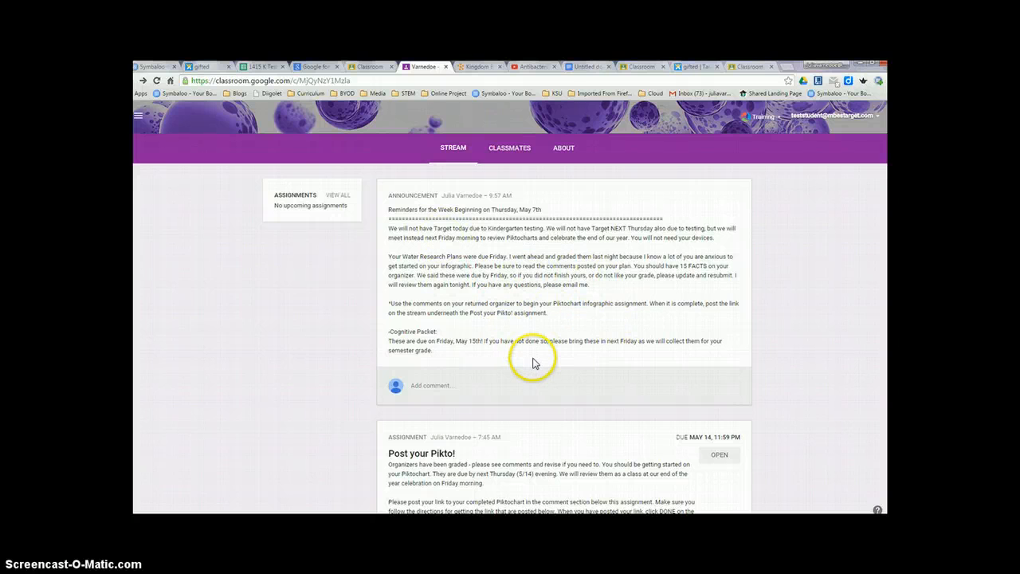
scroll(533, 362, down, 2)
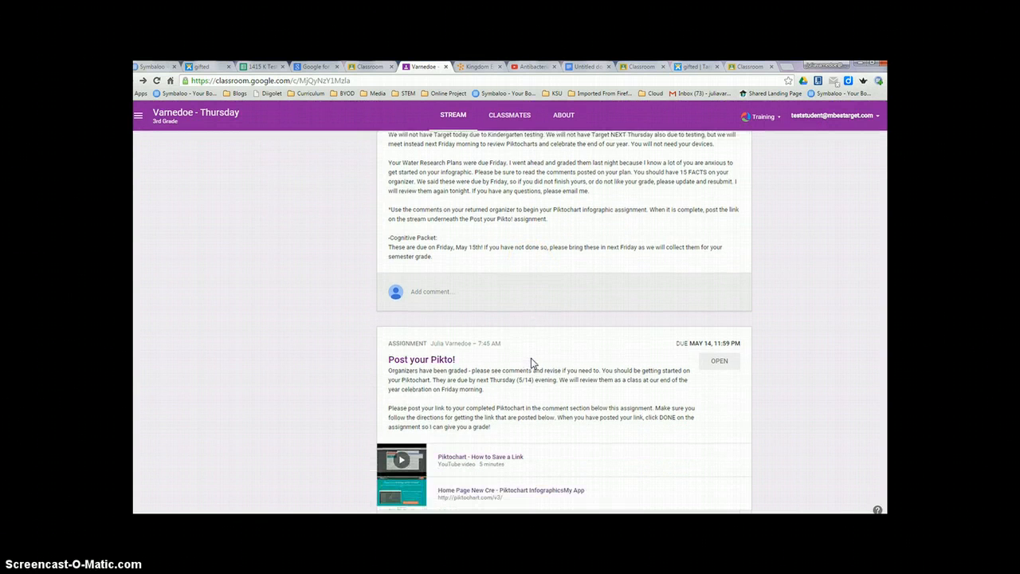
scroll(531, 360, down, 1)
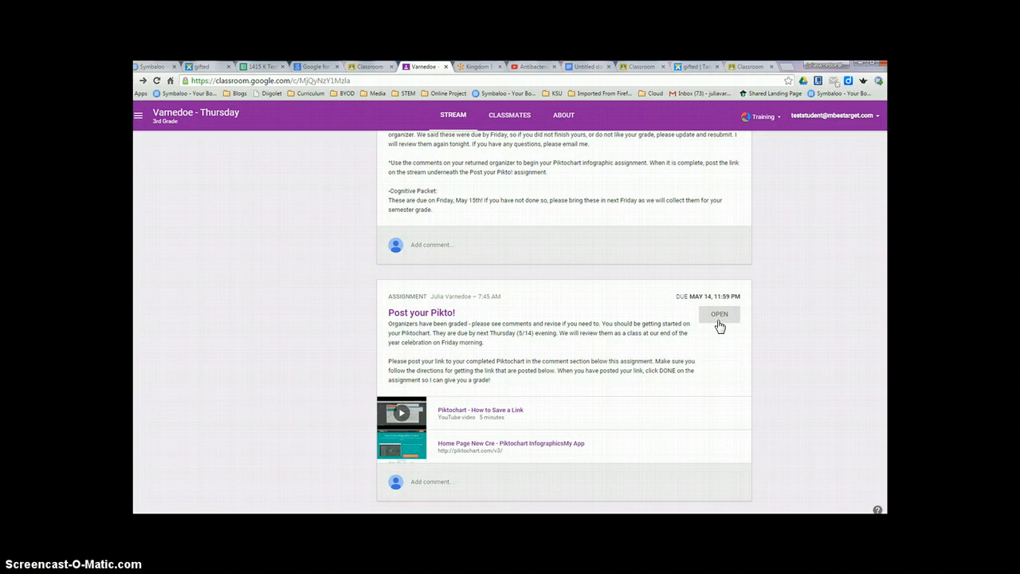
scroll(719, 325, up, 2)
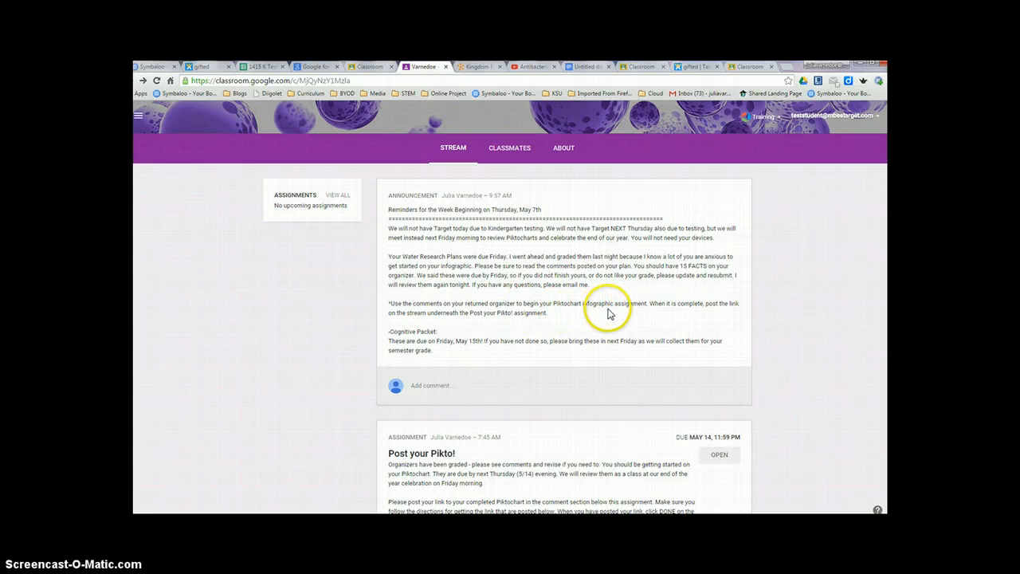
scroll(644, 313, down, 3)
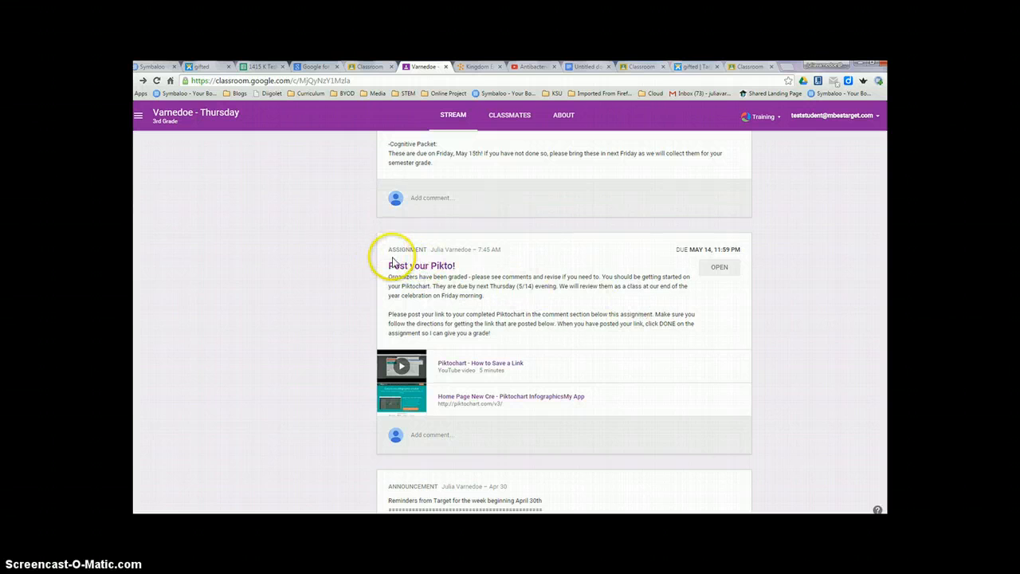
scroll(399, 267, up, 3)
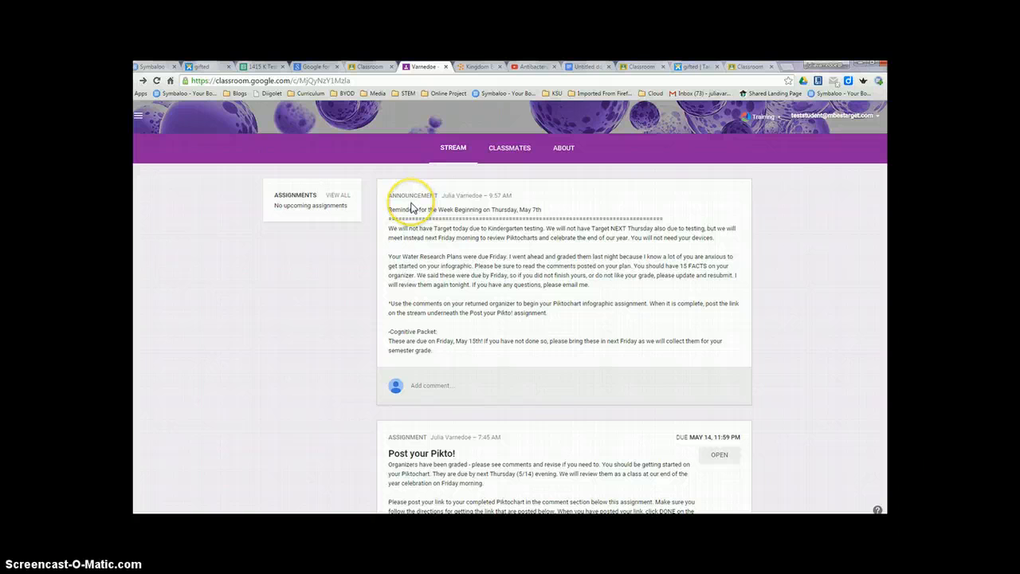
scroll(412, 208, down, 3)
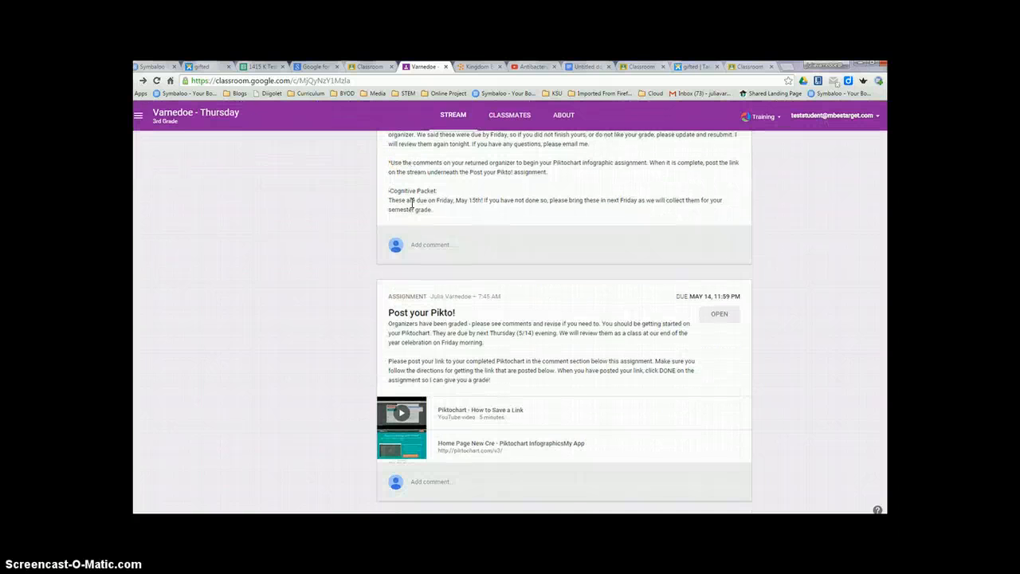
click(412, 239)
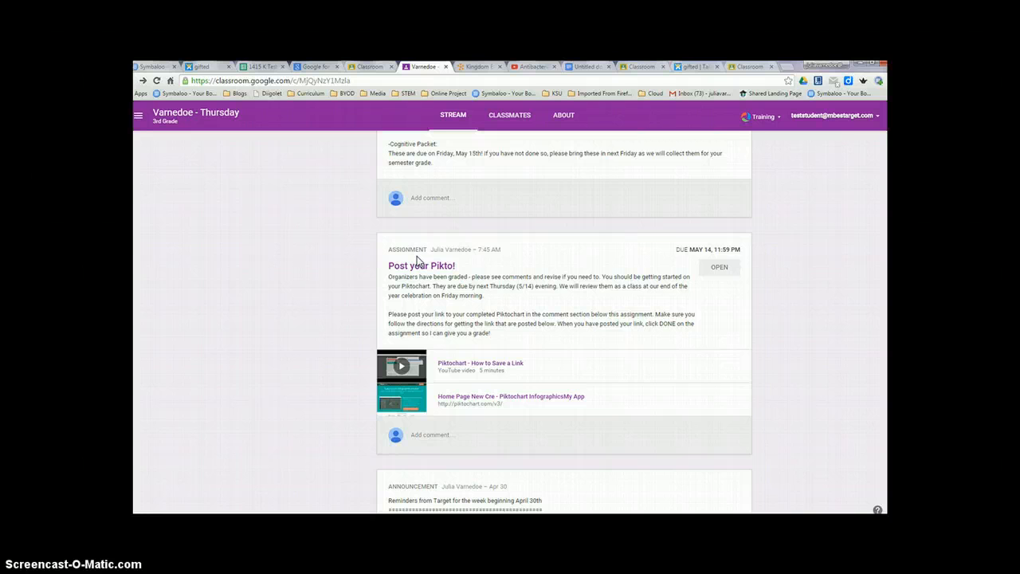
Step: Open the Post your Pikto! assignment, dismiss the tip, and mark the assignment as done without attaching work or a note
click(716, 275)
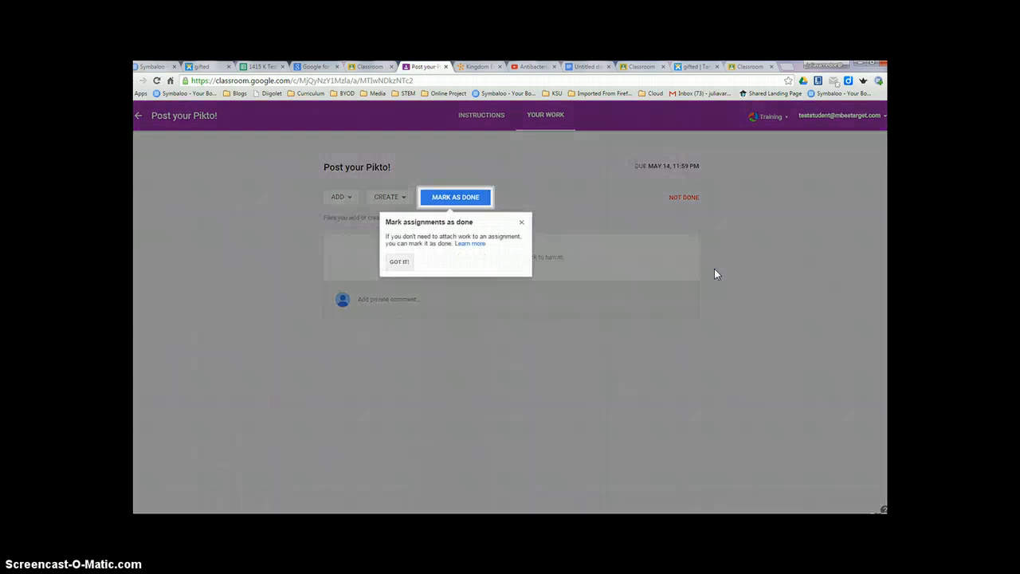
click(399, 262)
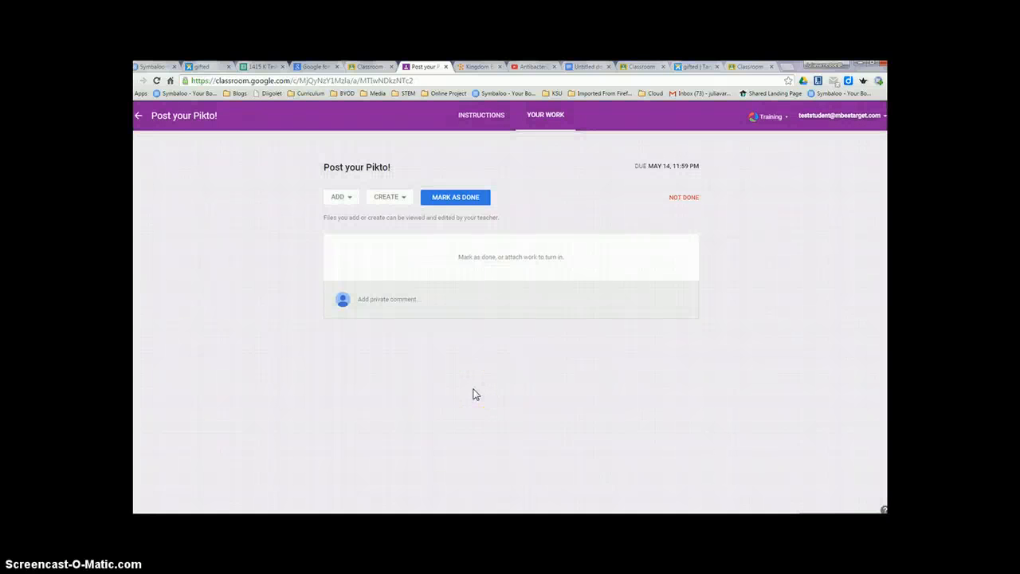
click(461, 272)
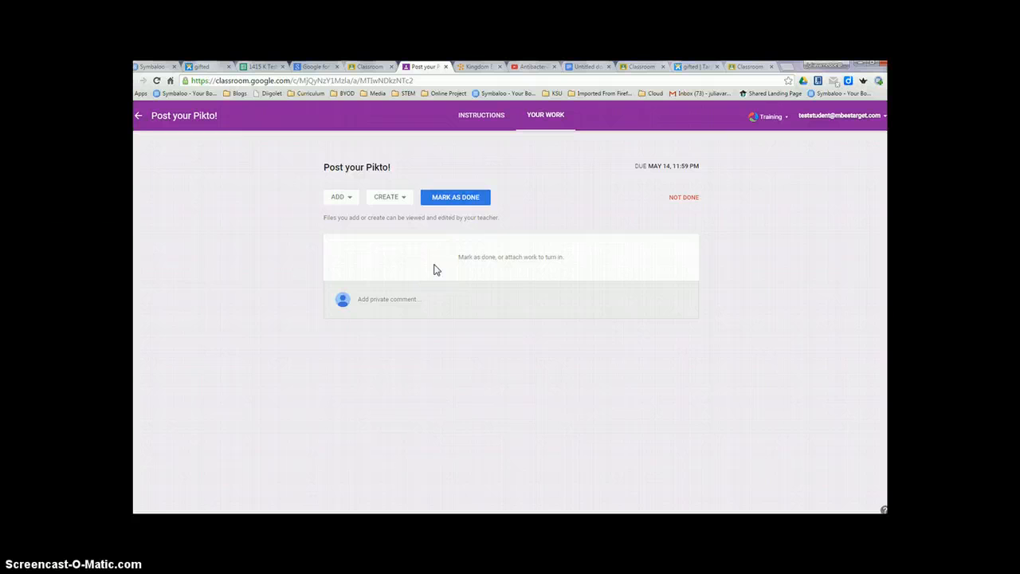
mouse_move(433, 270)
mouse_down()
mouse_move(353, 276)
mouse_move(439, 260)
mouse_move(405, 269)
mouse_up()
click(451, 199)
click(463, 199)
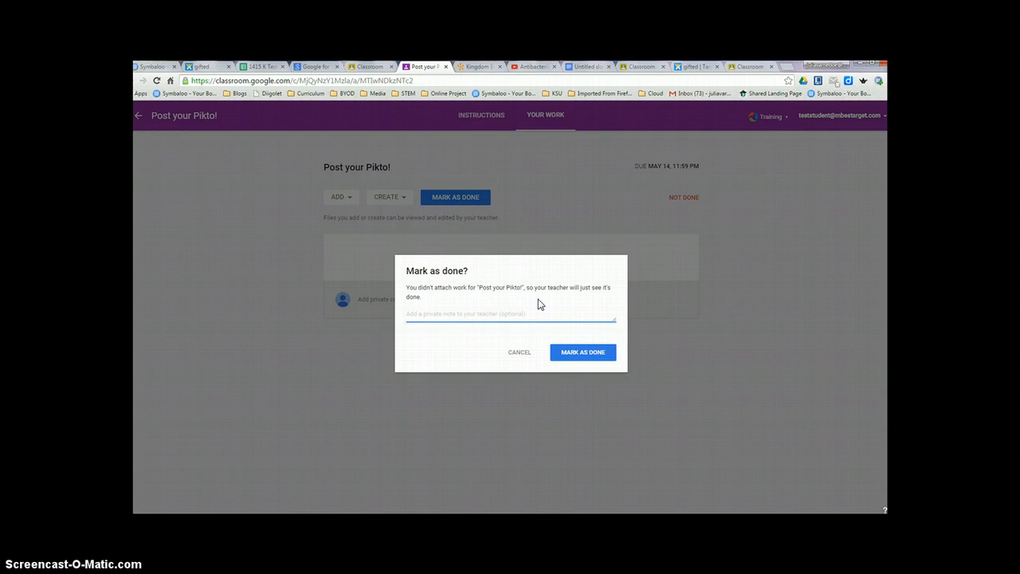
click(577, 359)
click(580, 360)
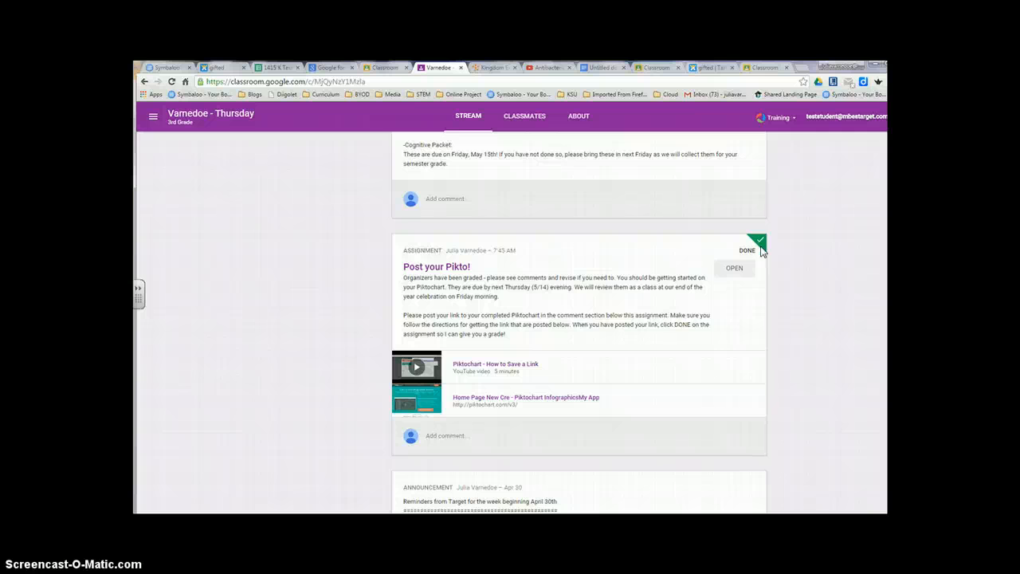
Step: View all of the class's assignments, show the done ones, and open Water Research Plan- UPDATED to check its grade and comments
click(750, 252)
scroll(752, 325, up, 5)
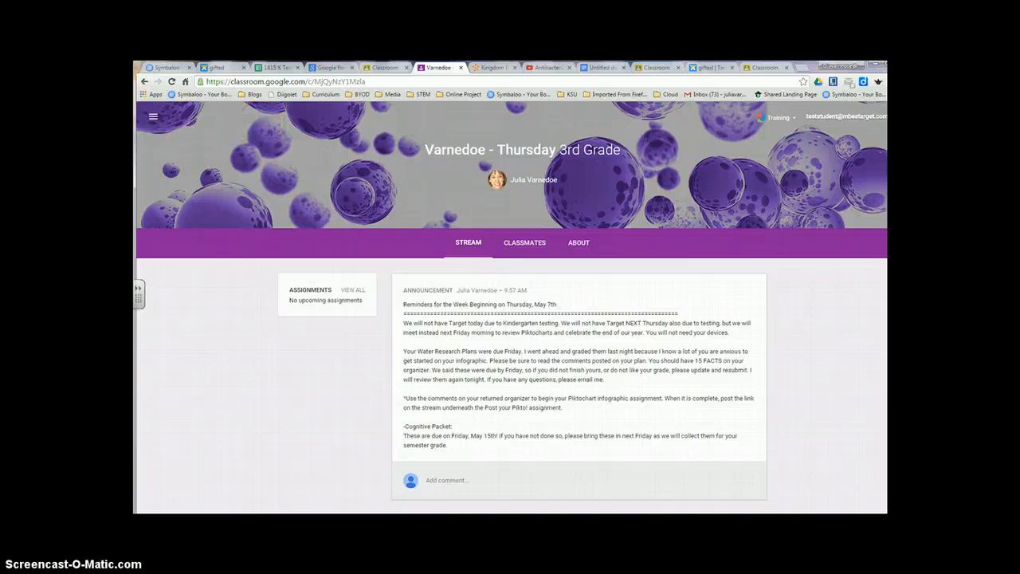
click(353, 290)
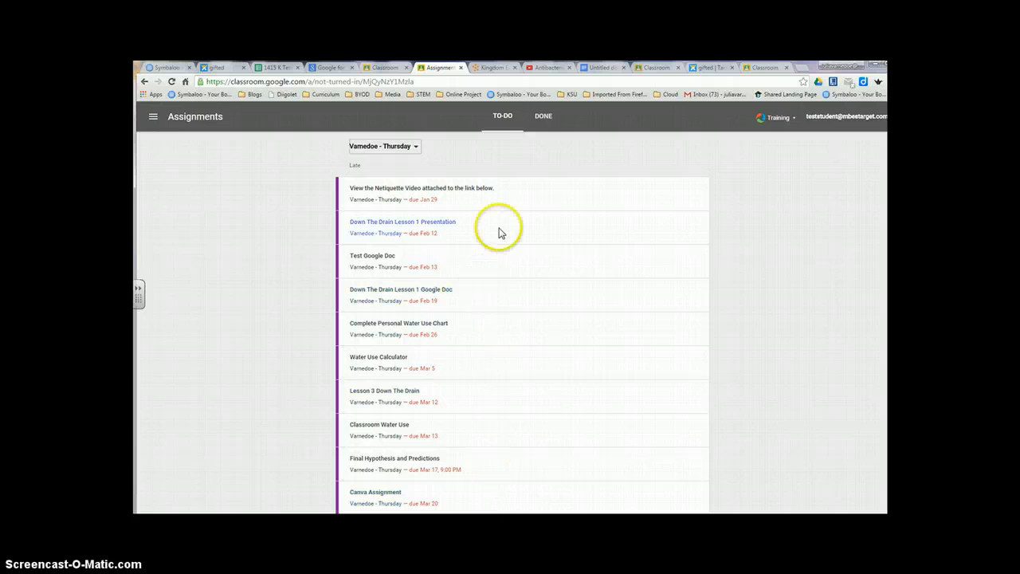
click(542, 118)
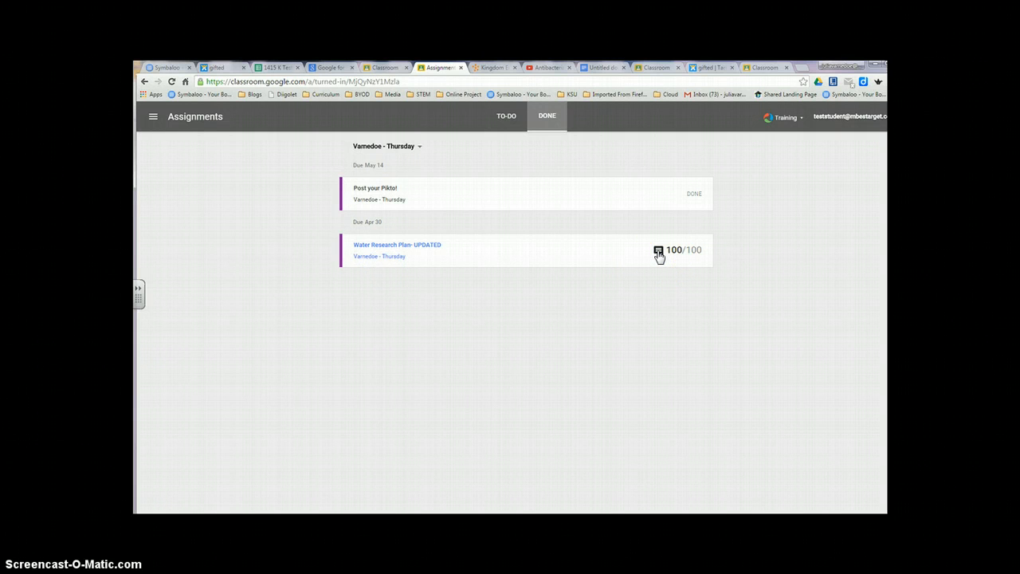
click(420, 248)
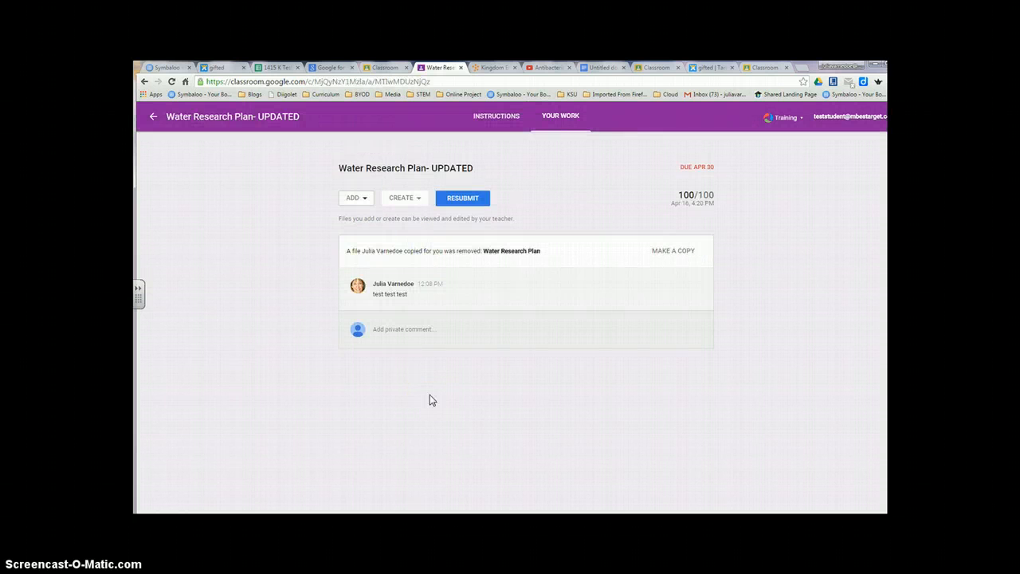
Step: Return to the class stream and reopen the full list of to-do assignments
click(144, 83)
click(144, 83)
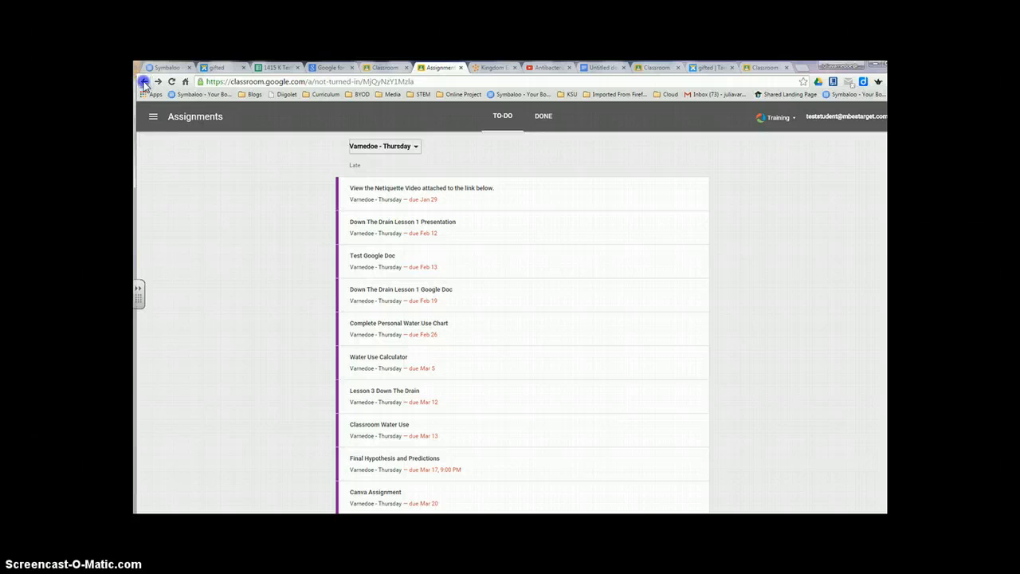
click(145, 83)
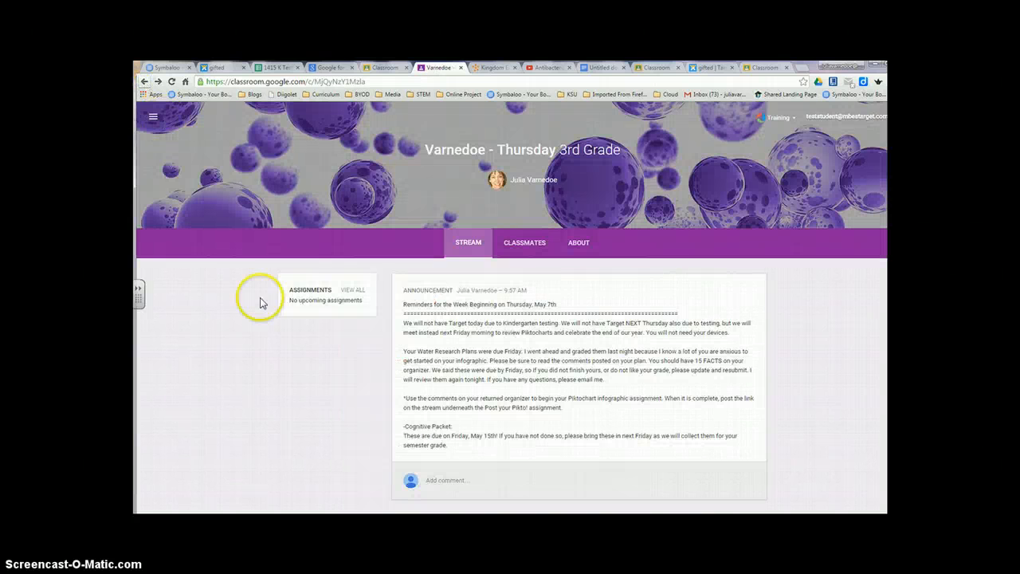
click(355, 295)
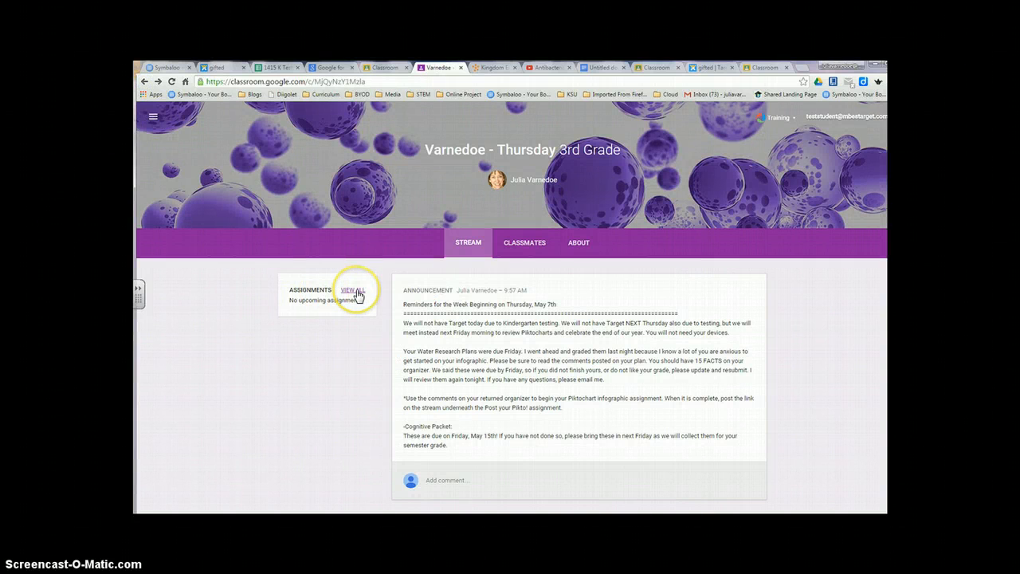
click(354, 293)
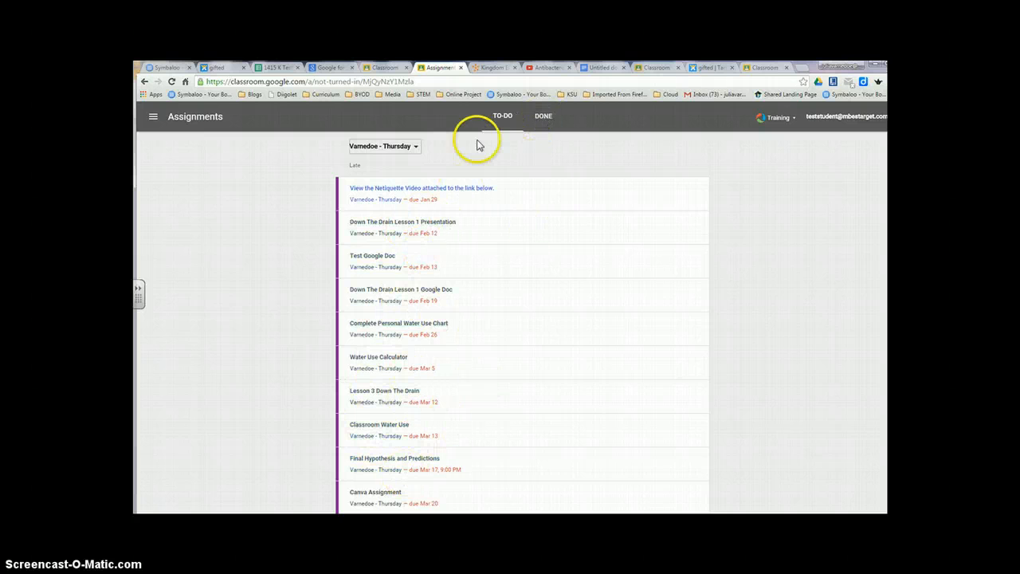
Step: Show the class's done assignments to check their status and grades, and return to the class stream
click(546, 116)
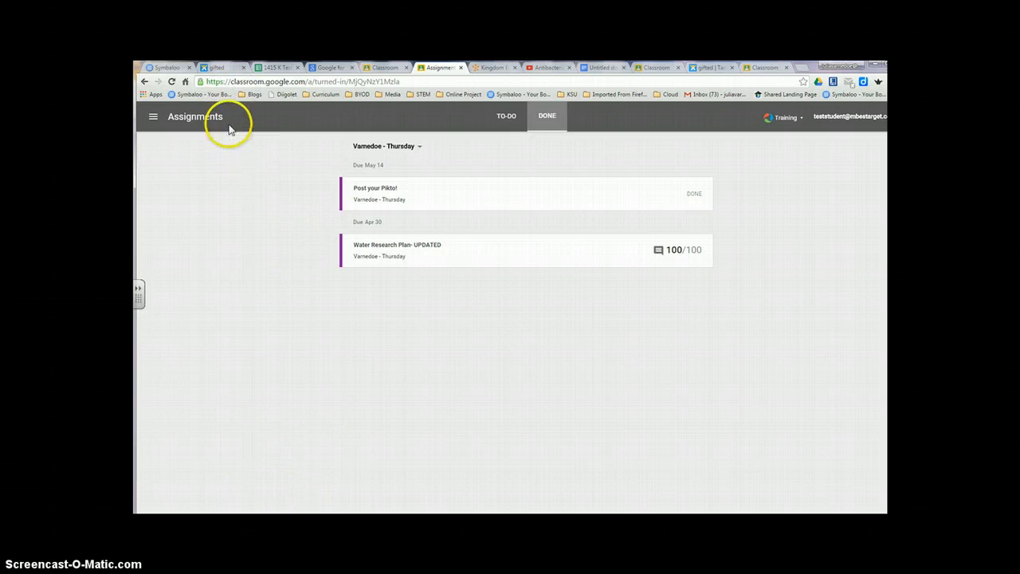
click(146, 82)
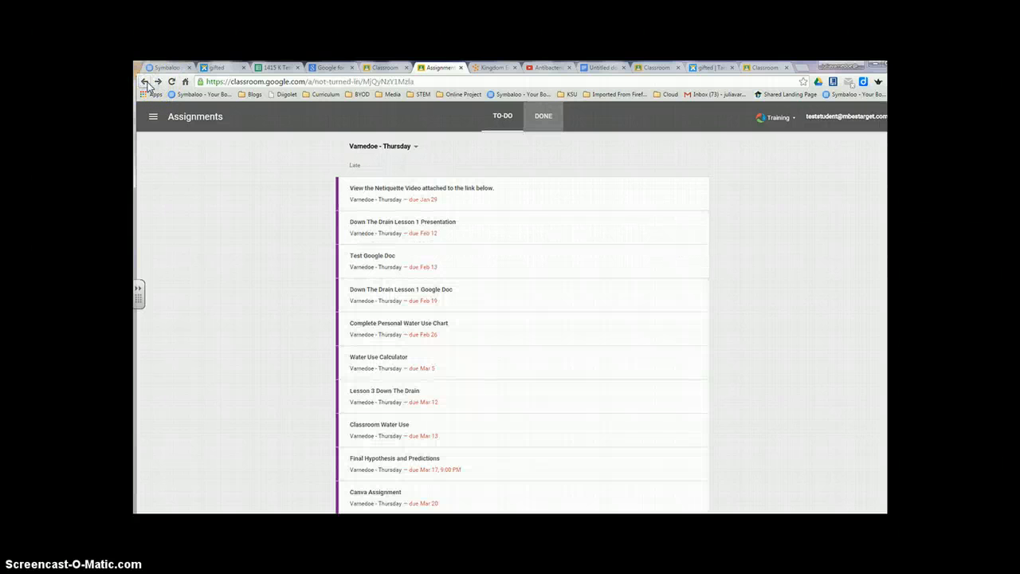
click(146, 82)
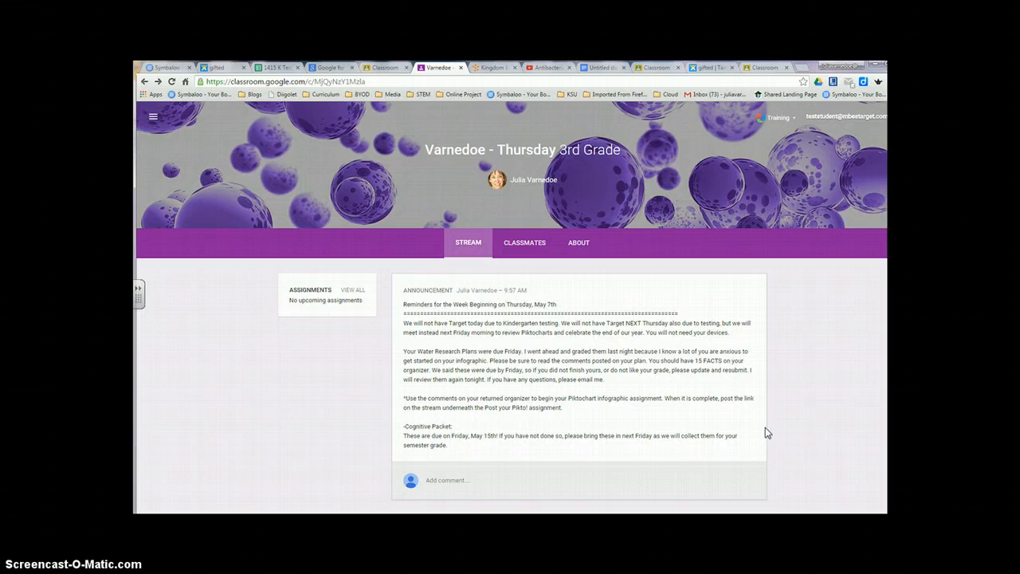
Step: Examine the older announcements, attached links, student comments and assignments in the class stream, from the May 7th reminders to the Piktograph Exploration Assignment
scroll(765, 430, down, 1)
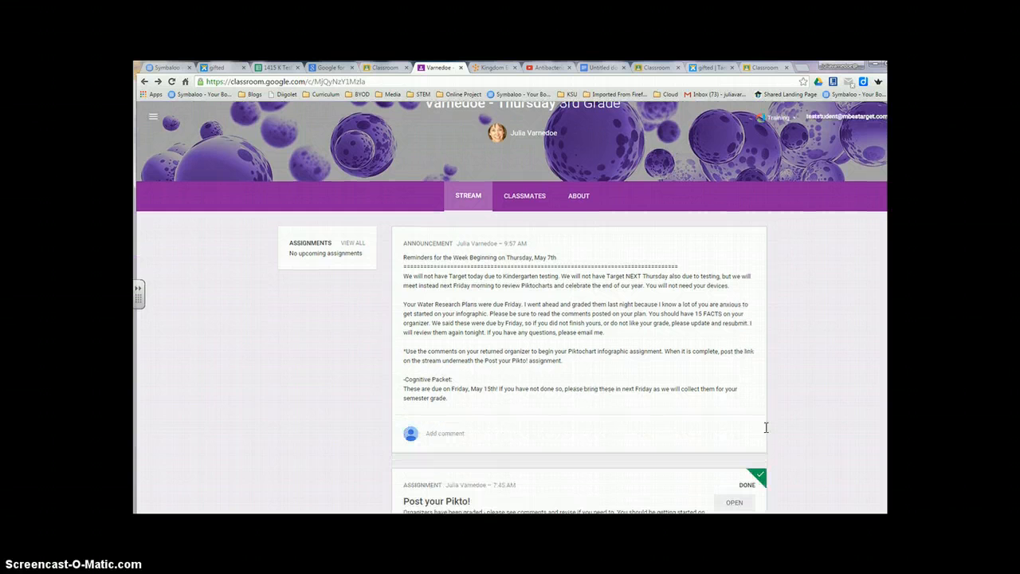
scroll(765, 428, down, 5)
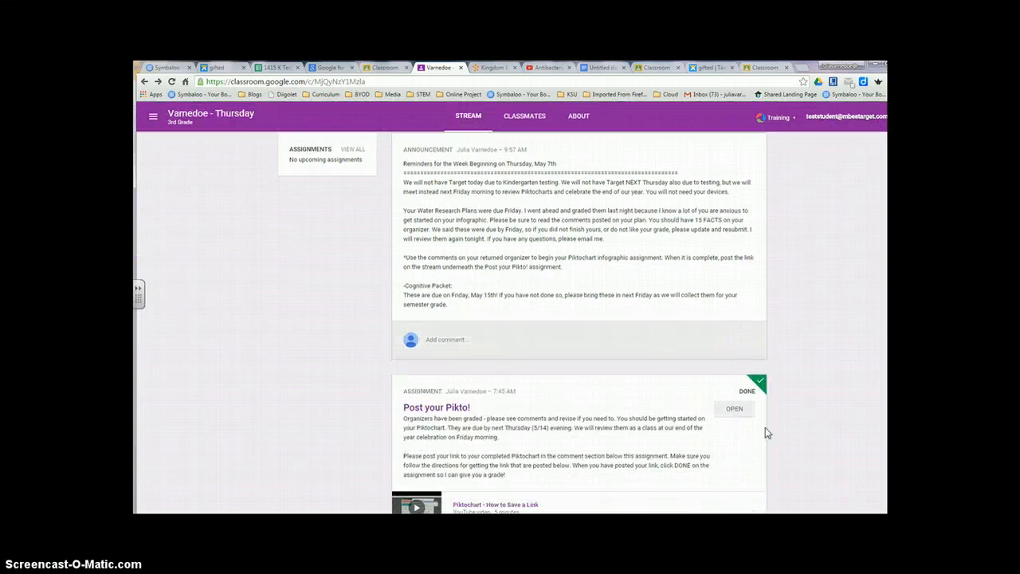
scroll(765, 431, down, 3)
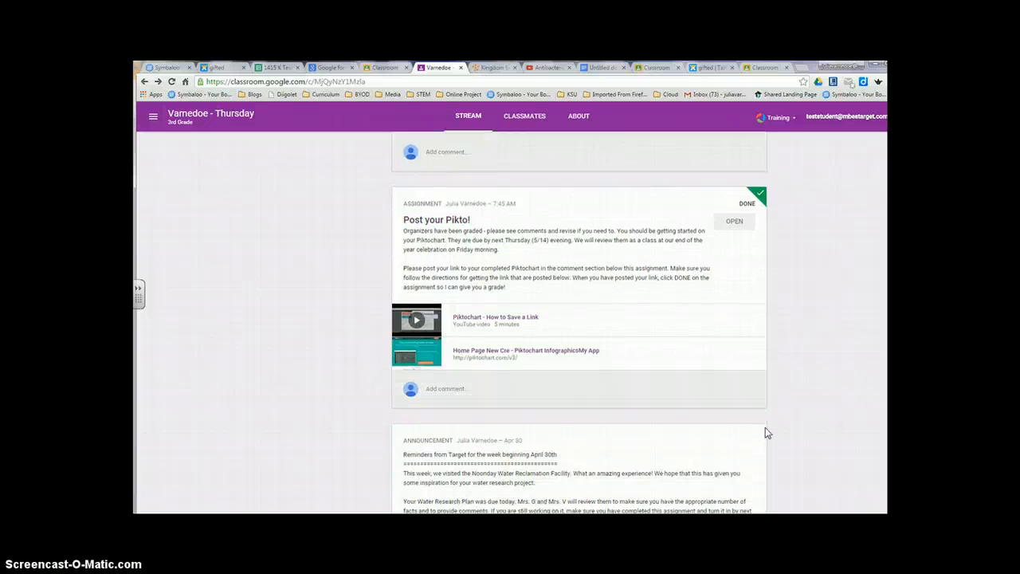
scroll(764, 432, down, 3)
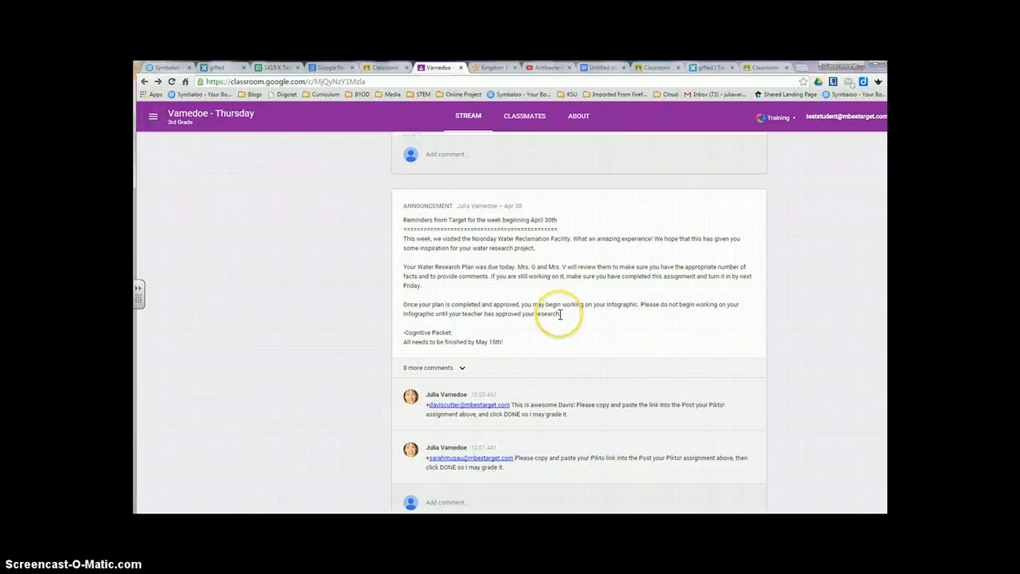
scroll(619, 317, down, 2)
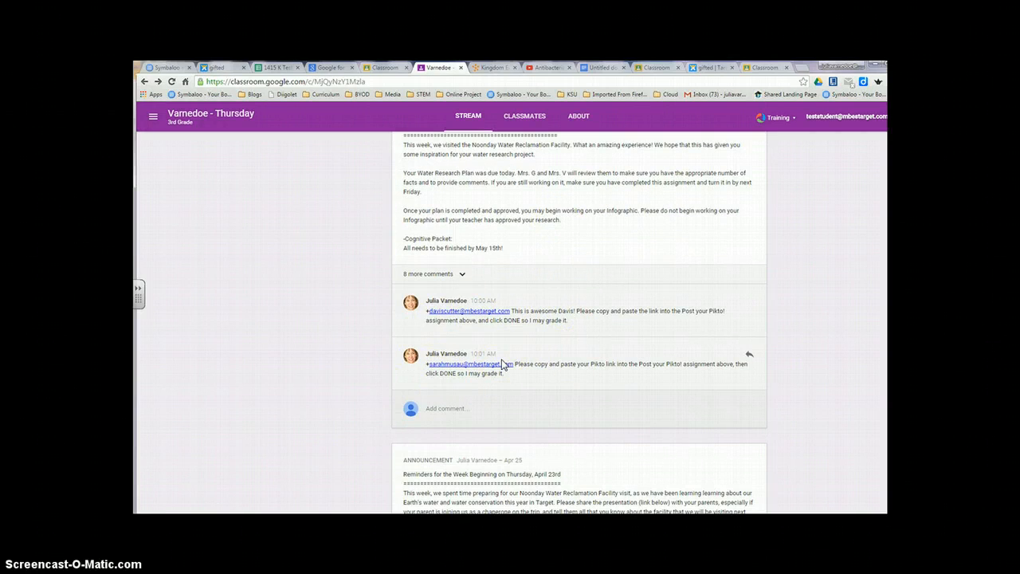
scroll(502, 363, down, 6)
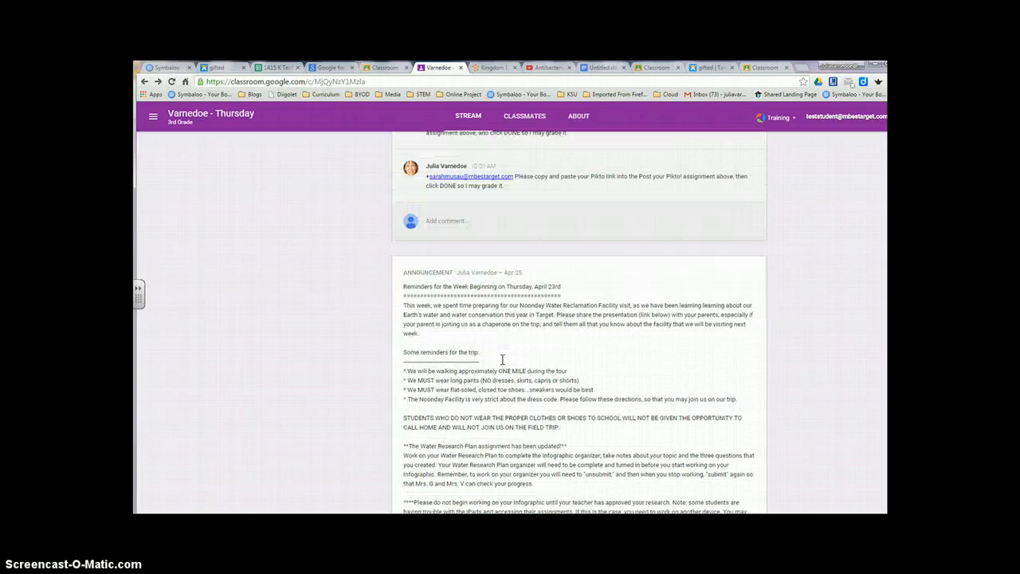
scroll(502, 364, down, 1)
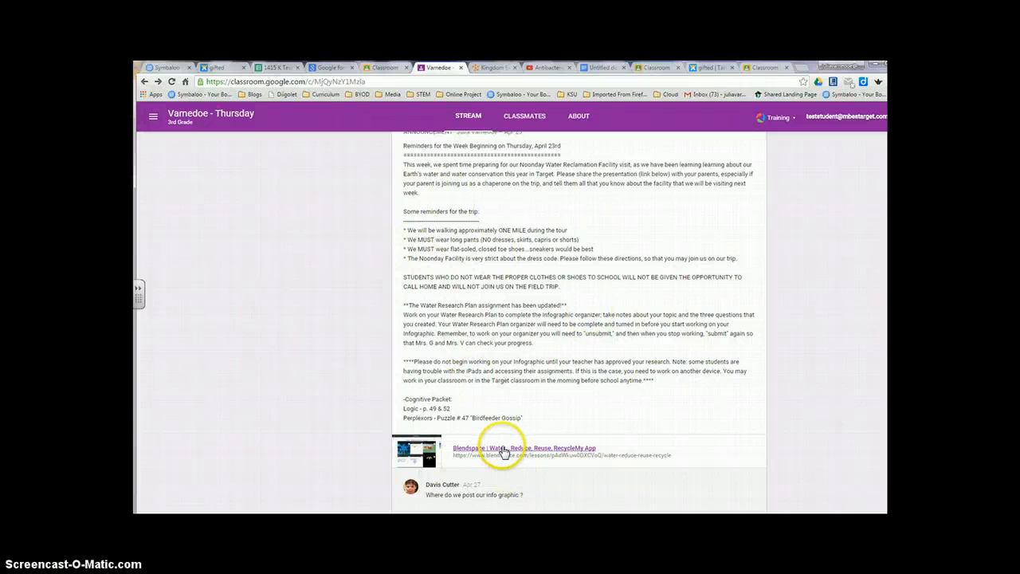
scroll(504, 451, down, 4)
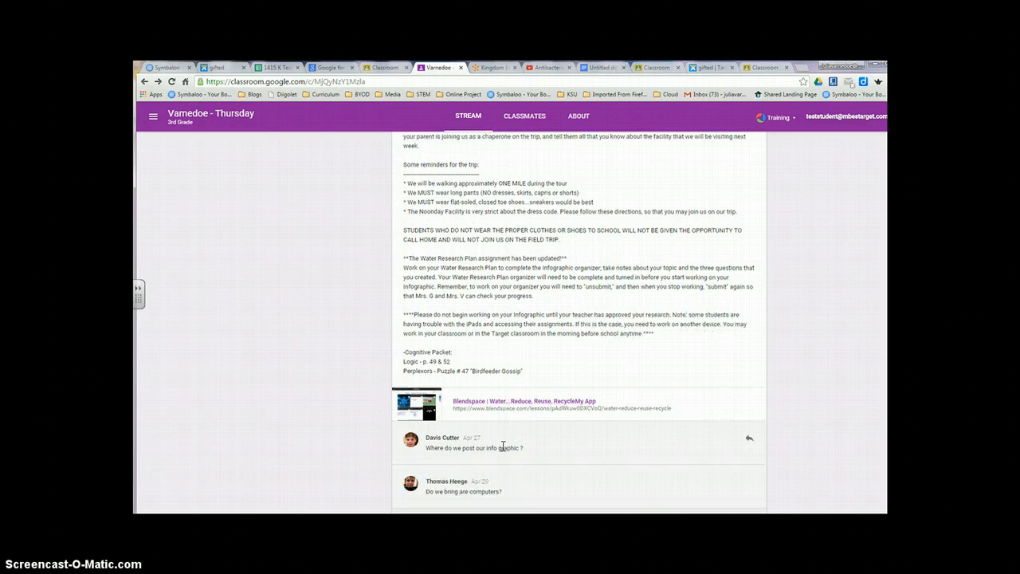
scroll(503, 451, down, 7)
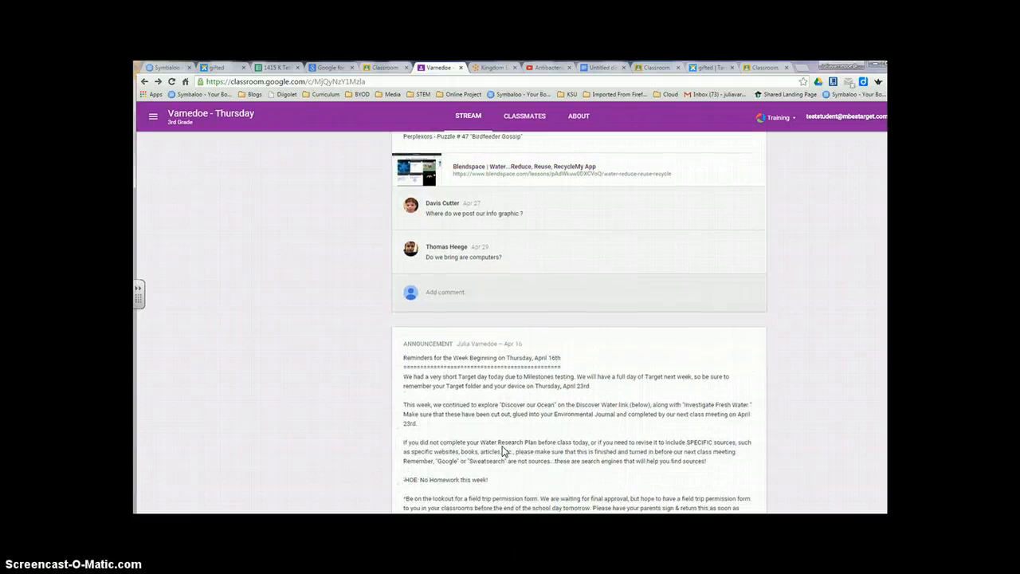
scroll(503, 450, down, 3)
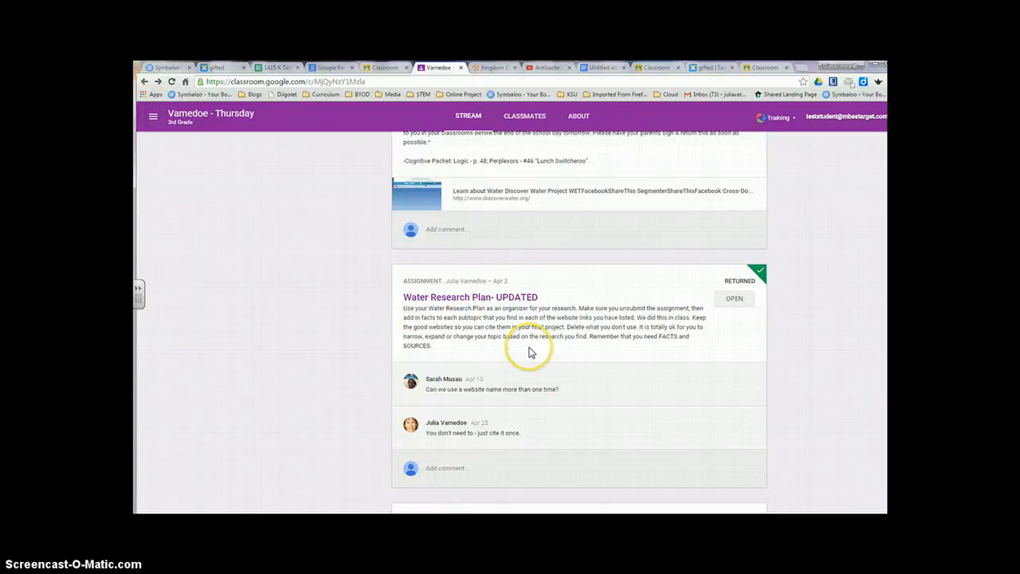
scroll(530, 353, down, 6)
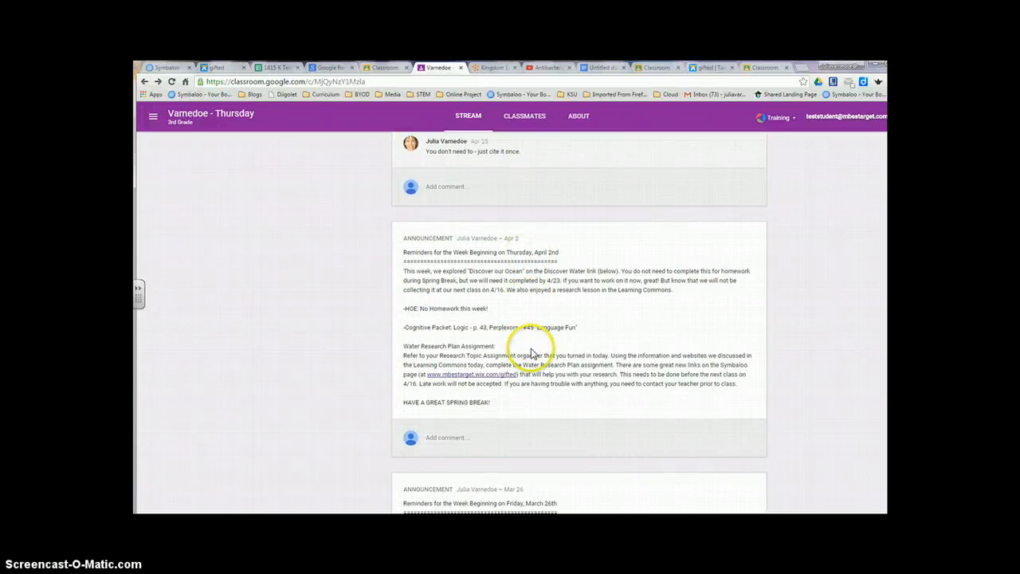
scroll(530, 352, down, 3)
scroll(534, 356, down, 5)
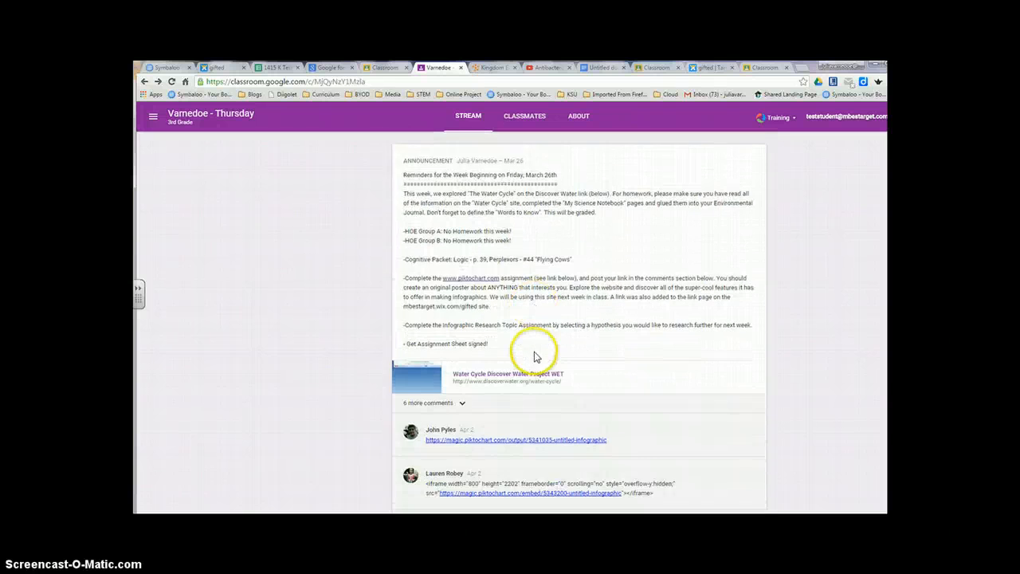
scroll(534, 356, down, 1)
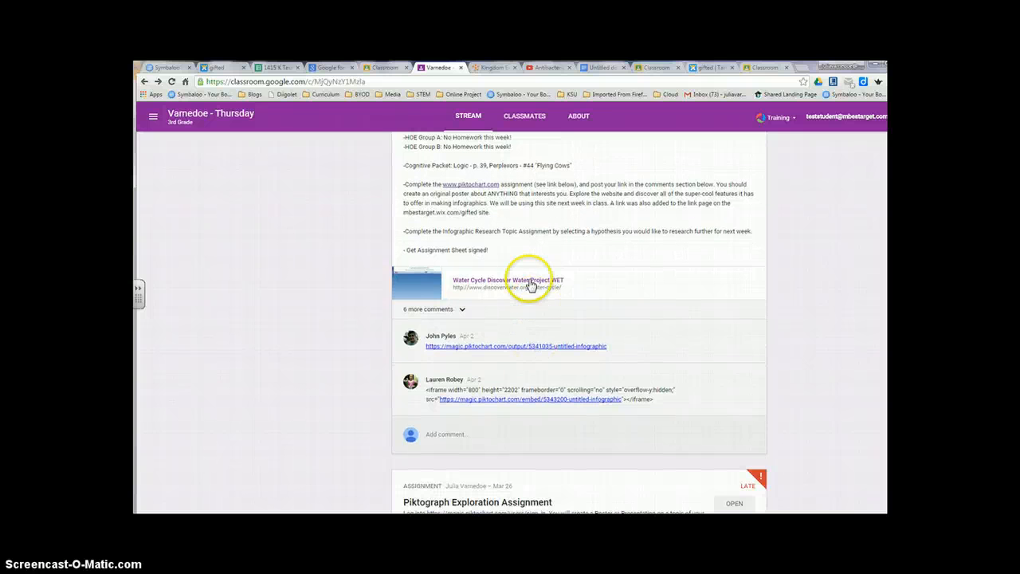
scroll(531, 293, down, 3)
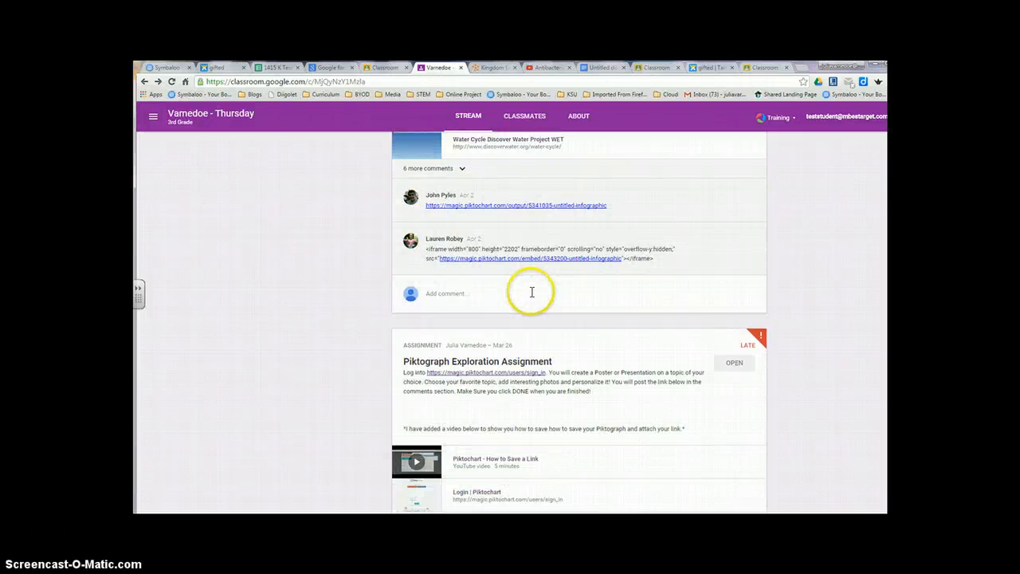
scroll(532, 317, down, 1)
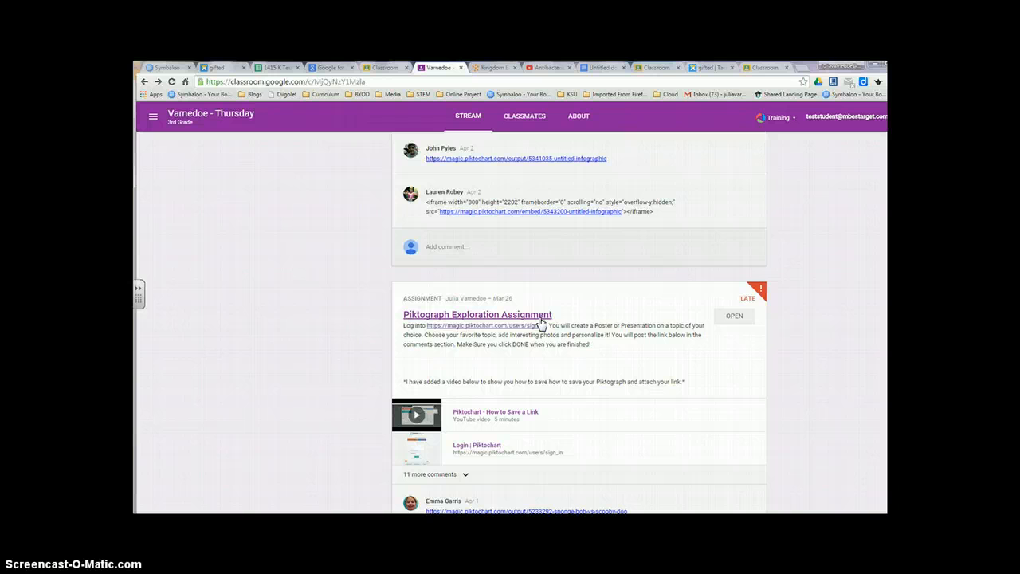